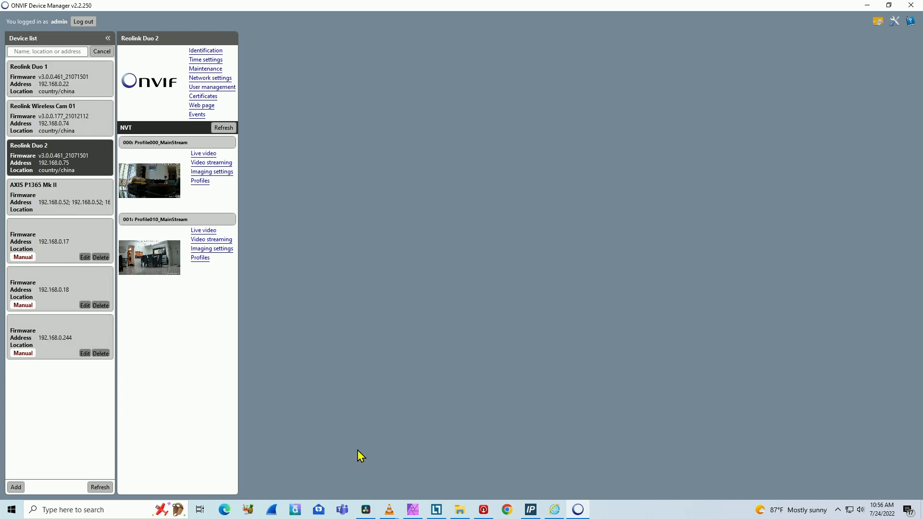
# Step: Switch to the Hikvision camera's page in Internet Explorer and enable ONVIF in the advanced network Integration Protocol settings
pyautogui.click(554, 509)
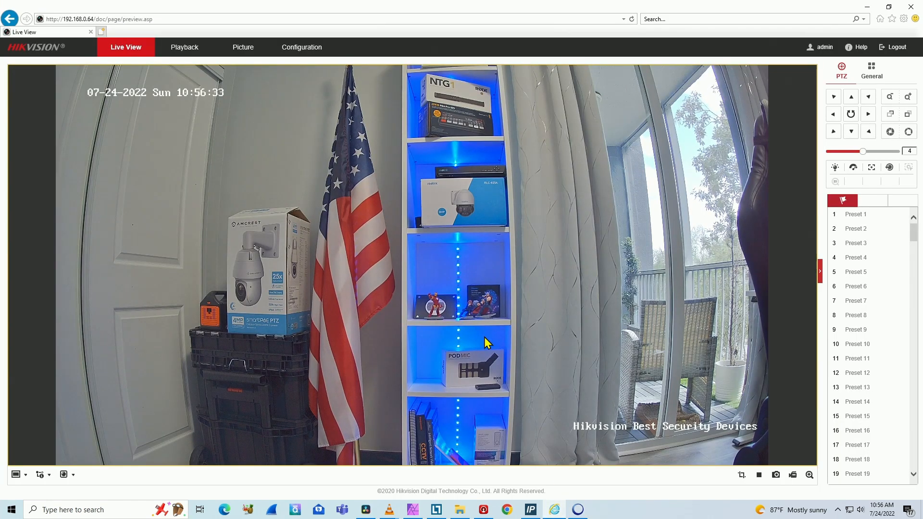
pyautogui.click(300, 50)
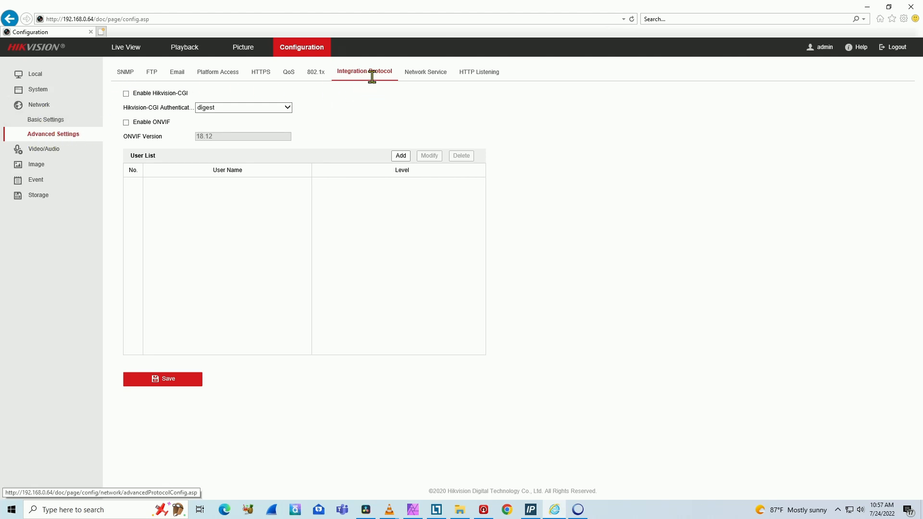
pyautogui.click(126, 123)
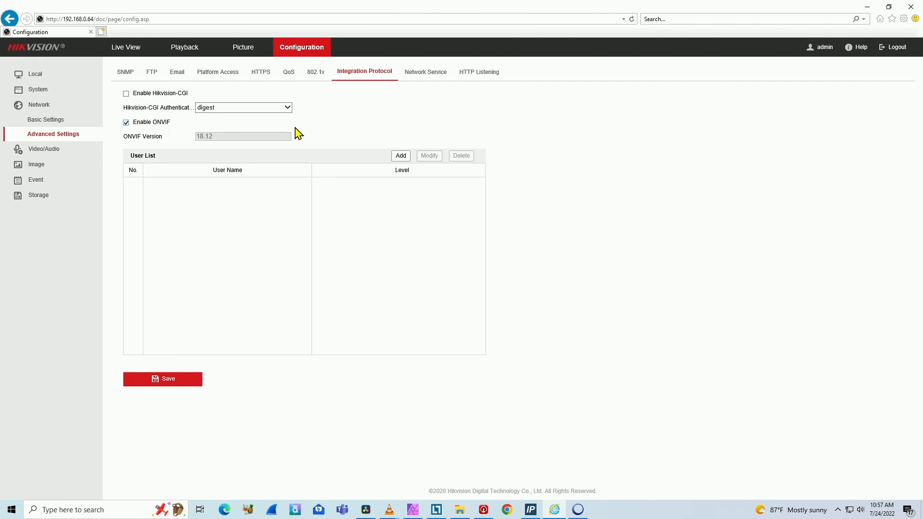
# Step: Add an ONVIF user named admin with Administrator level, enter and confirm the account password, and save the settings
pyautogui.click(400, 157)
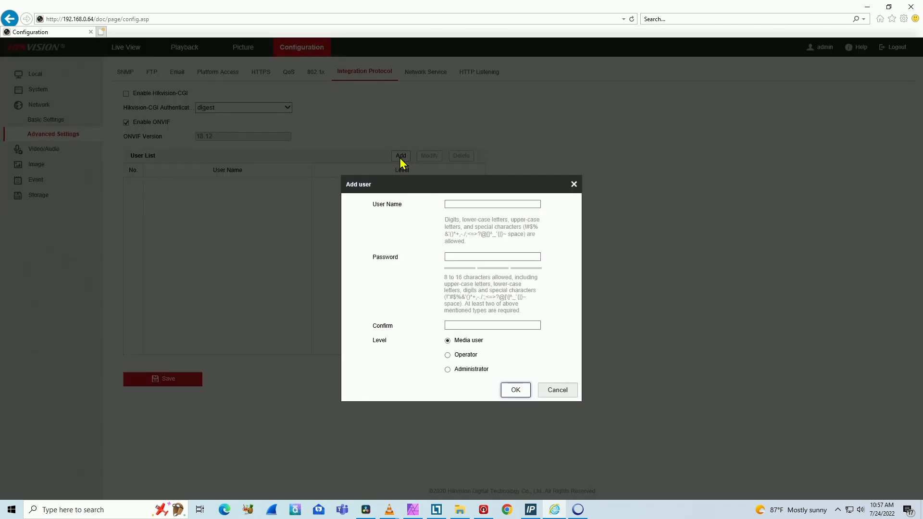
pyautogui.click(467, 205)
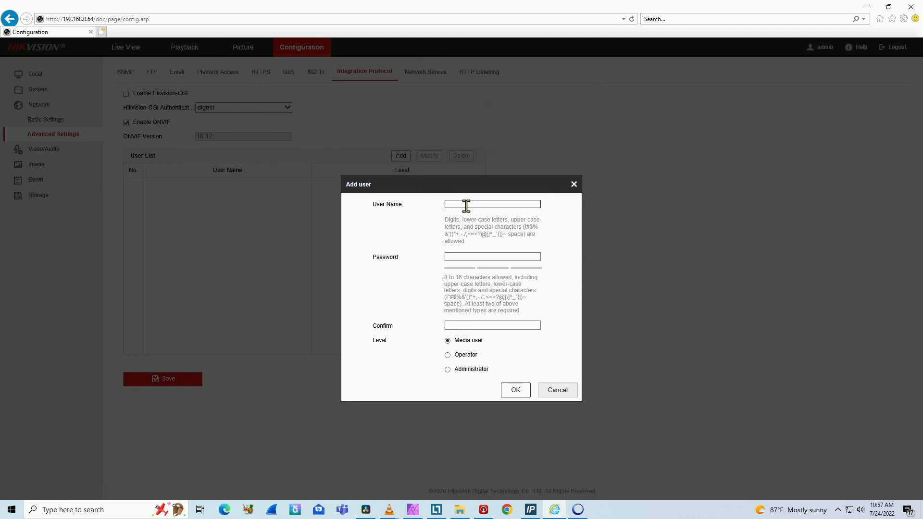
pyautogui.write('admin')
pyautogui.press('Tab')
pyautogui.write('•••••••••')
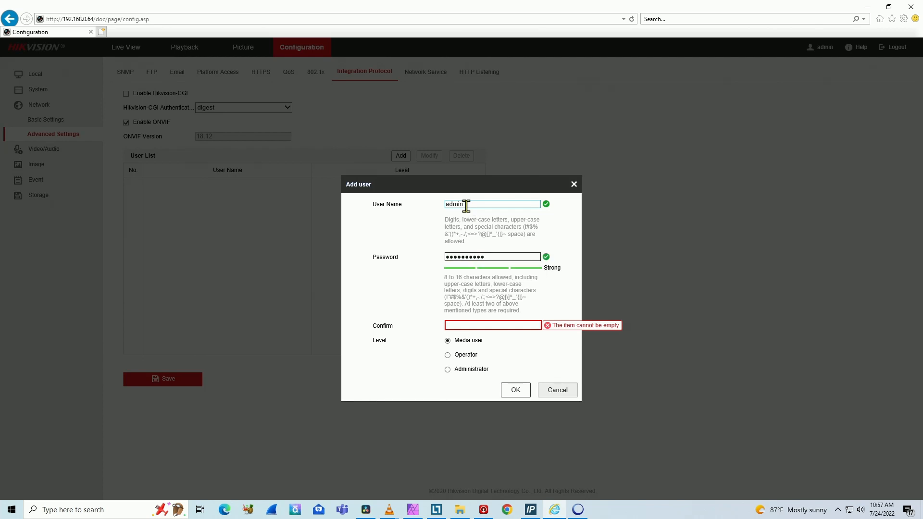
pyautogui.click(475, 326)
pyautogui.write('•••••••')
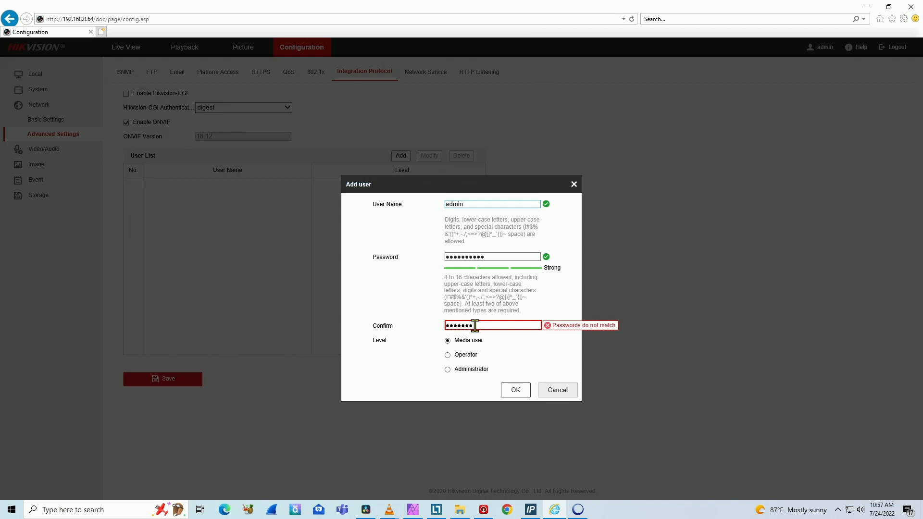
pyautogui.write('•••')
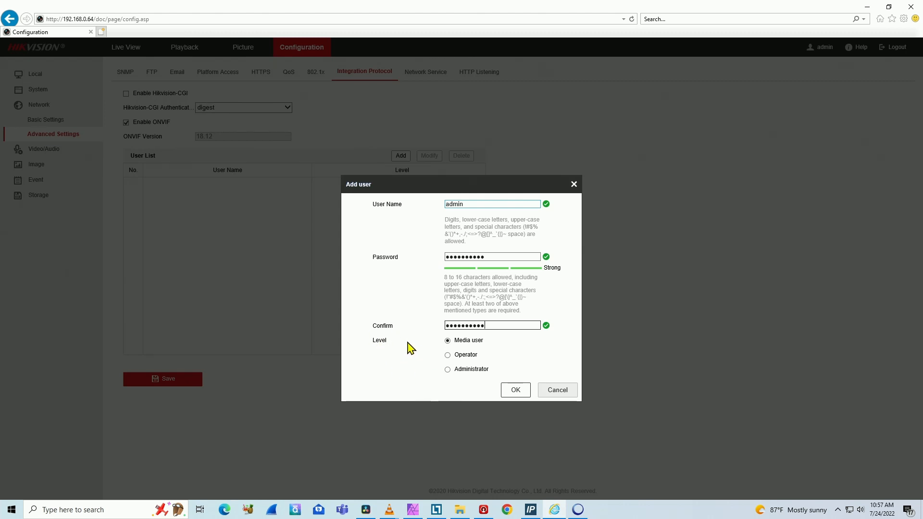
pyautogui.click(448, 370)
pyautogui.click(513, 392)
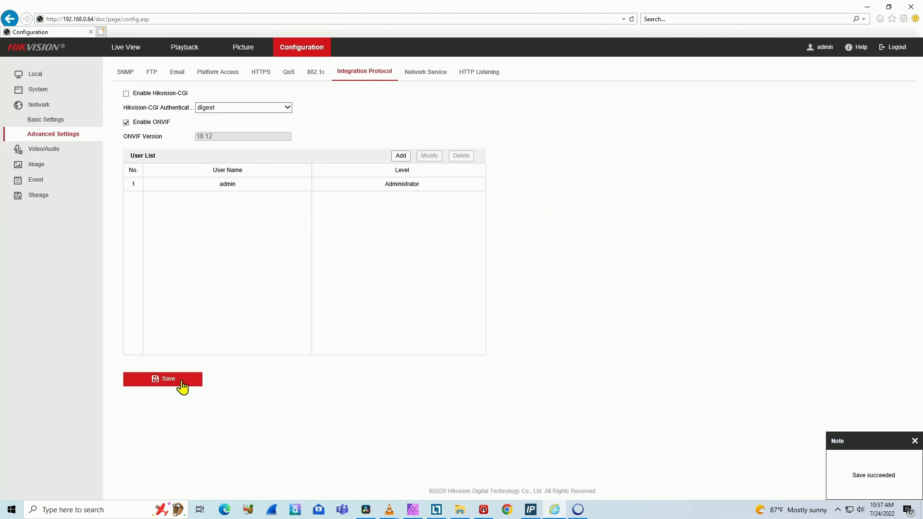
pyautogui.click(914, 442)
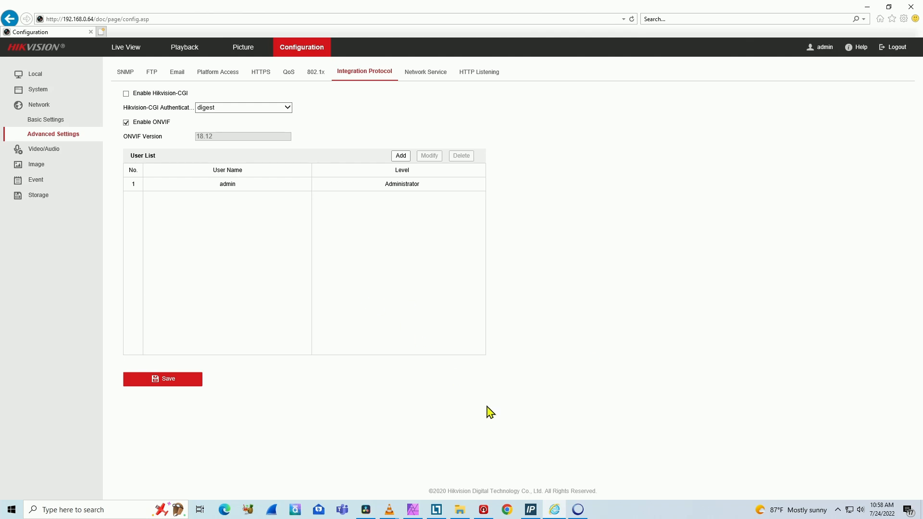
# Step: Switch to ONVIF Device Manager and refresh the list of discovered devices
pyautogui.click(577, 510)
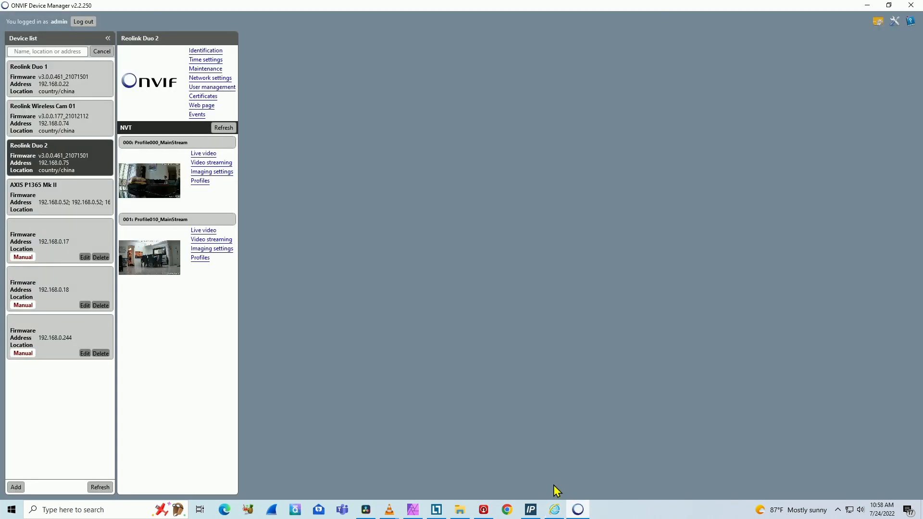
pyautogui.click(99, 488)
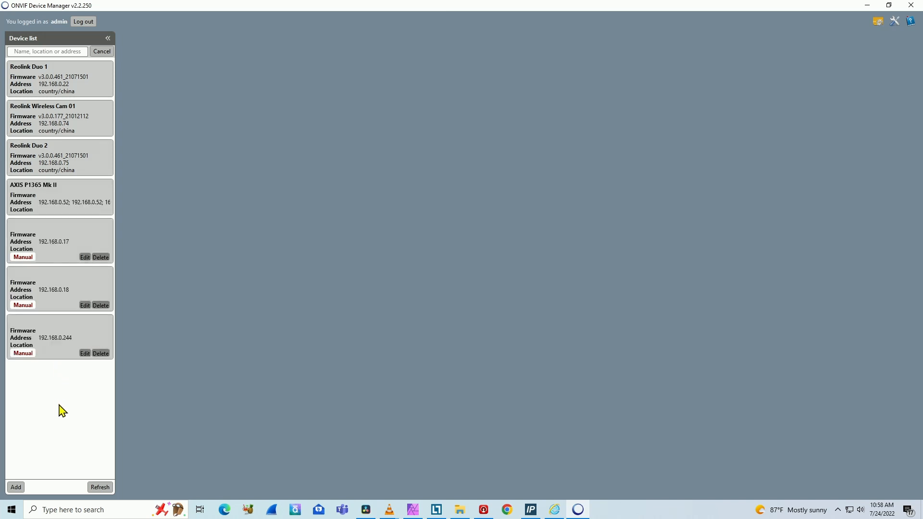
pyautogui.click(96, 487)
pyautogui.click(15, 488)
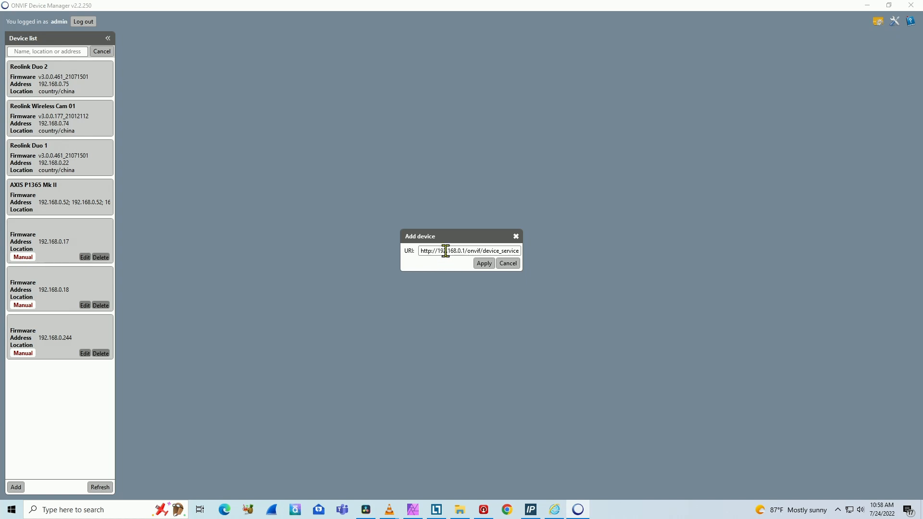
pyautogui.click(464, 250)
pyautogui.press('BackSpace')
pyautogui.write('64')
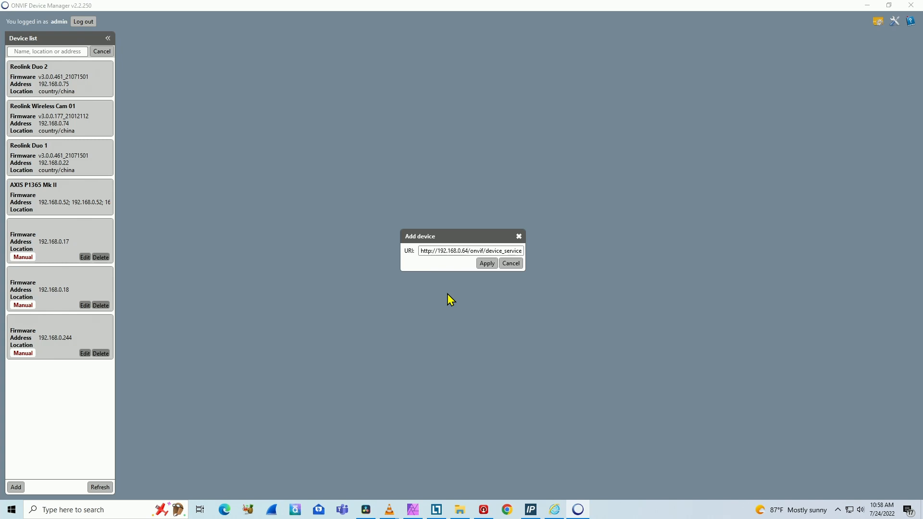
pyautogui.click(486, 264)
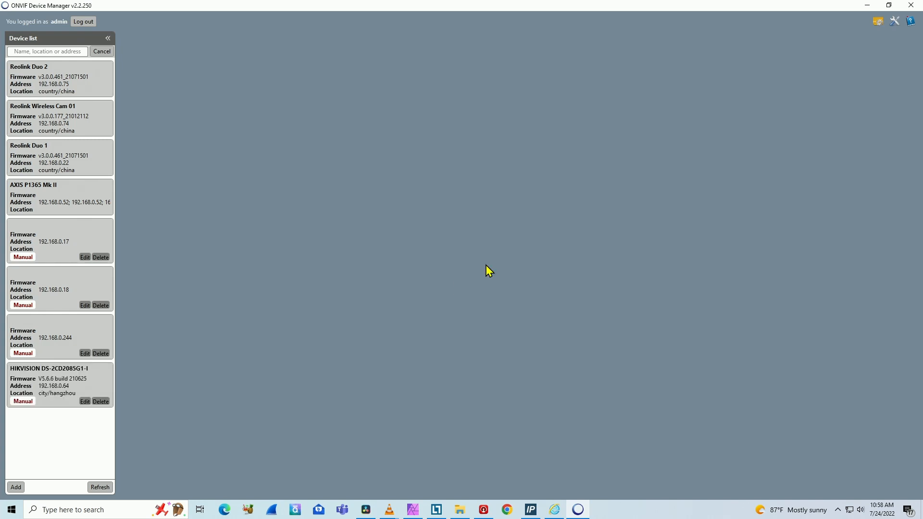
pyautogui.click(58, 390)
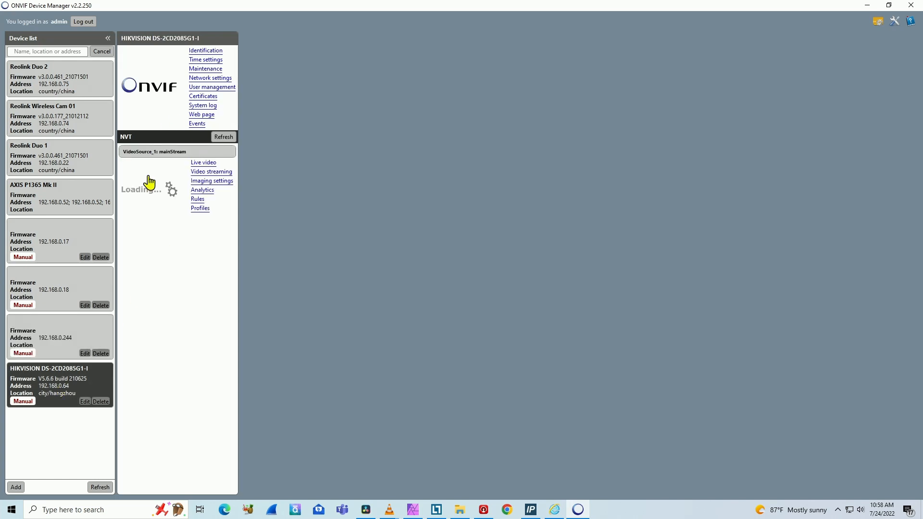
pyautogui.click(202, 164)
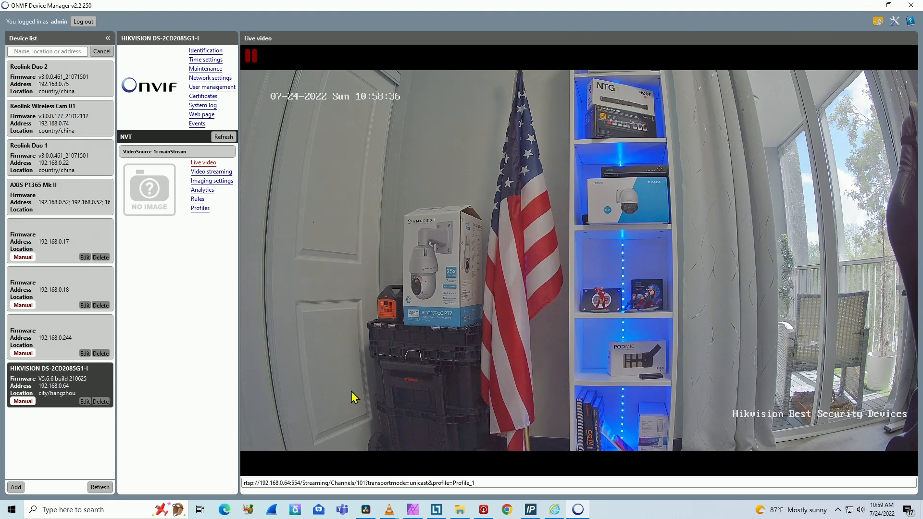
# Step: Open the AXIS Camera Station Device Compatibility Tool and set the device address to 192.168.0.64
pyautogui.click(98, 509)
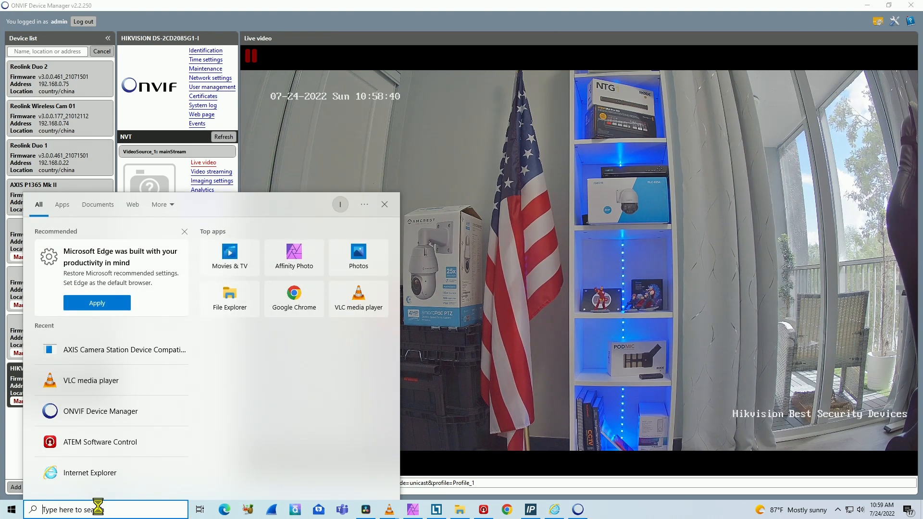
pyautogui.click(128, 356)
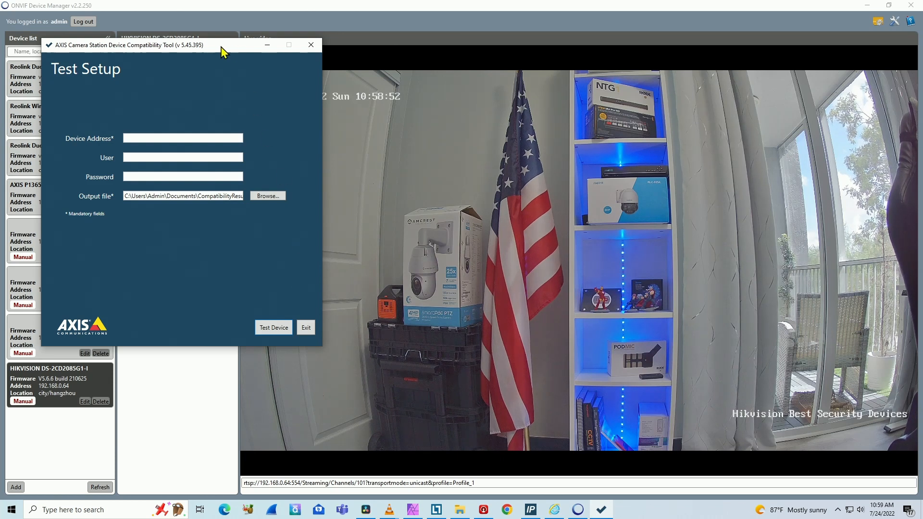
pyautogui.moveTo(222, 47); pyautogui.dragTo(433, 98)
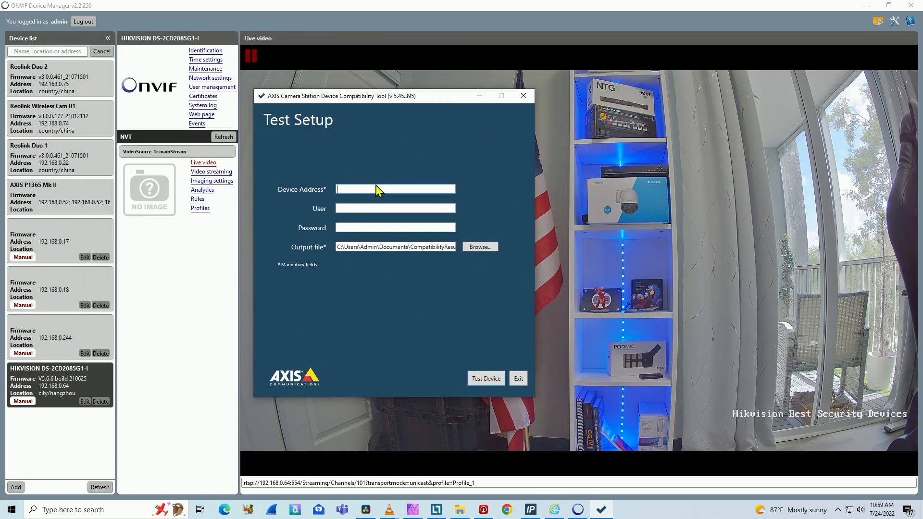
pyautogui.write('192')
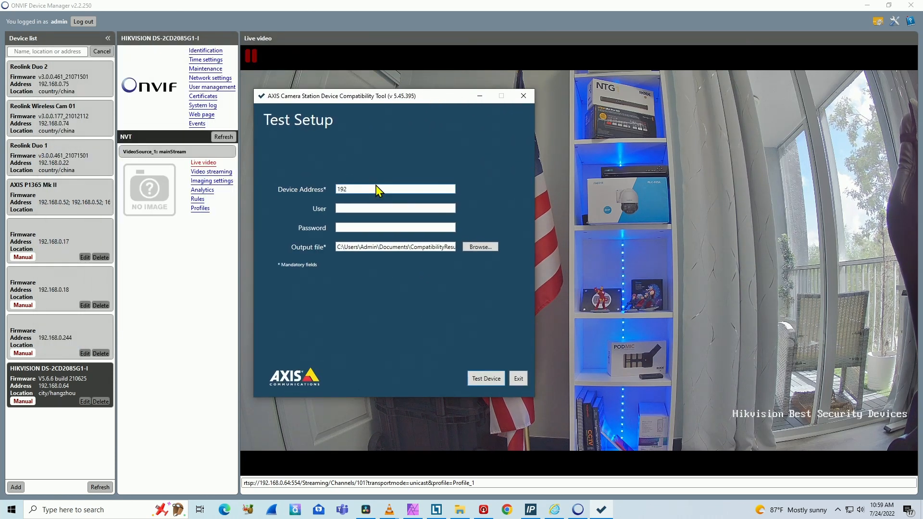
pyautogui.write('.168.0.64')
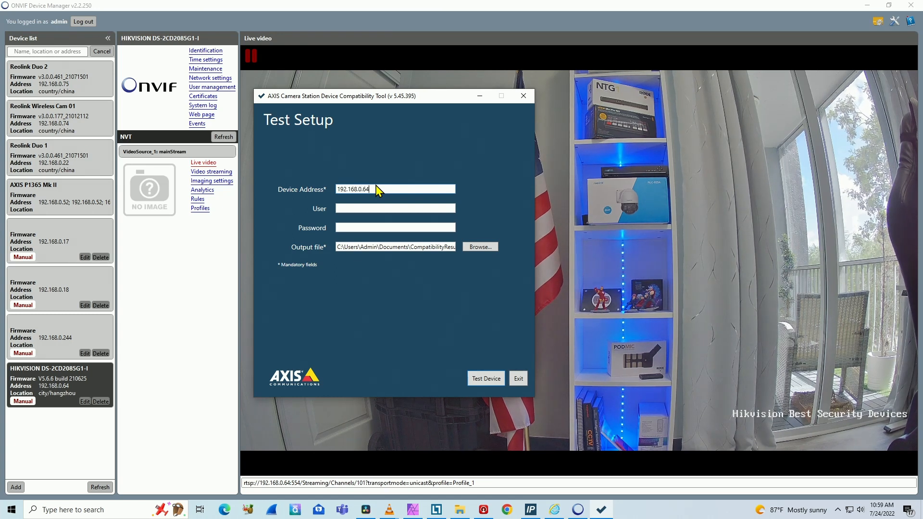
# Step: Enter the user admin and the account password in the test setup, and run the device compatibility test
pyautogui.click(381, 209)
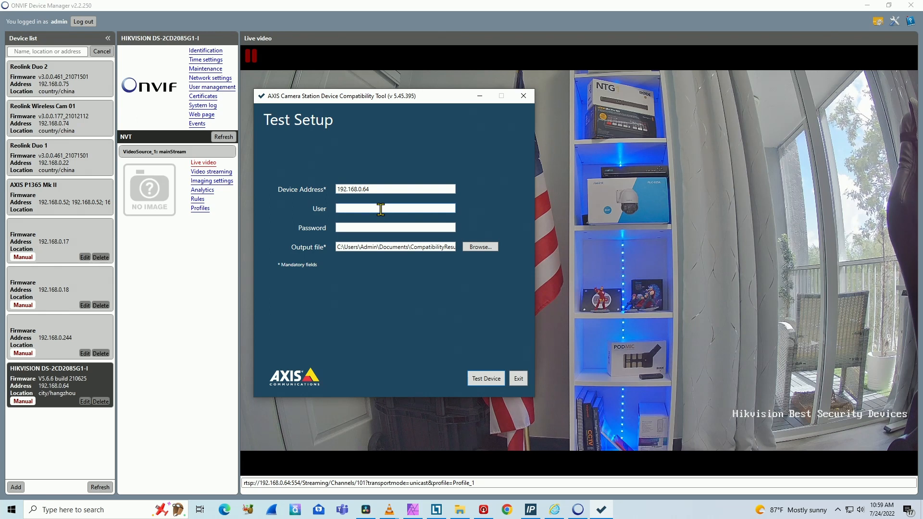
pyautogui.write('admin')
pyautogui.press('Tab')
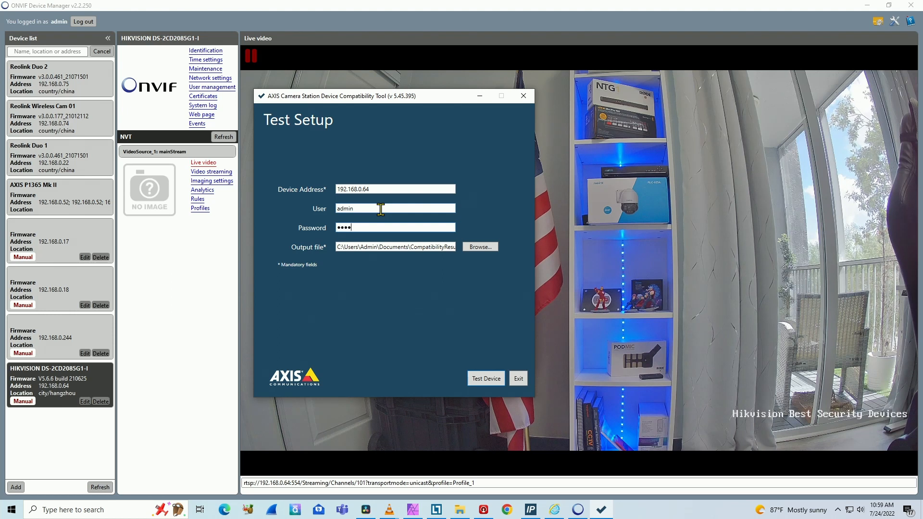
pyautogui.write('****')
pyautogui.press('BackSpace')
pyautogui.press('BackSpace')
pyautogui.press('BackSpace')
pyautogui.press('BackSpace')
pyautogui.press('BackSpace')
pyautogui.press('BackSpace')
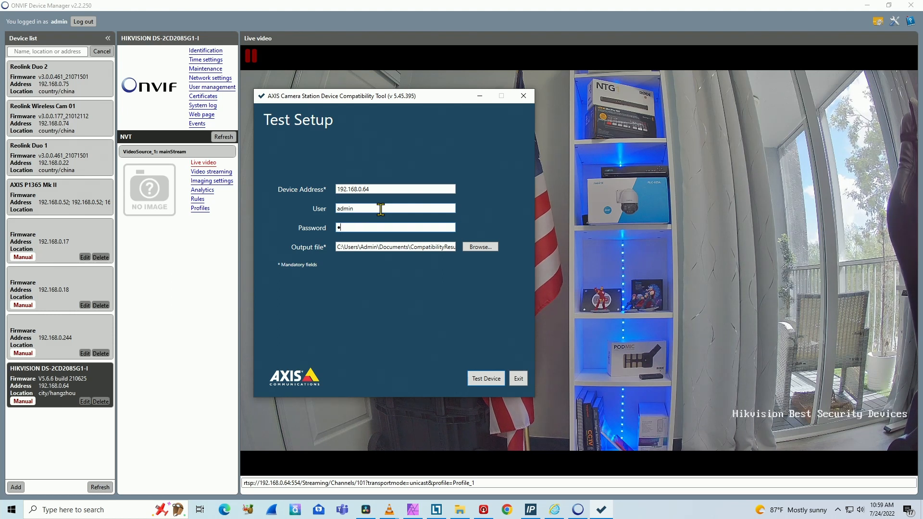
pyautogui.write('*********')
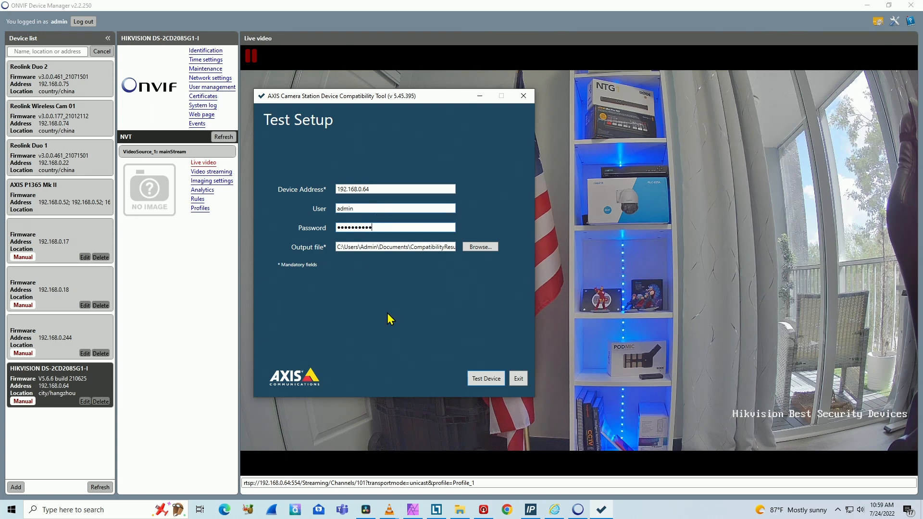
pyautogui.click(482, 379)
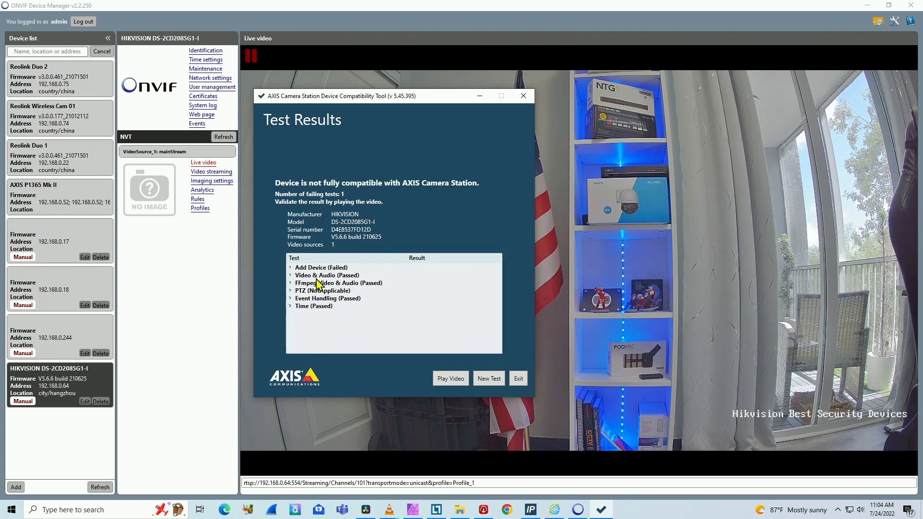
# Step: Examine the Video & Audio test details and play the recorded test video, accepting the AXIS File Player license and pausing playback
pyautogui.click(291, 276)
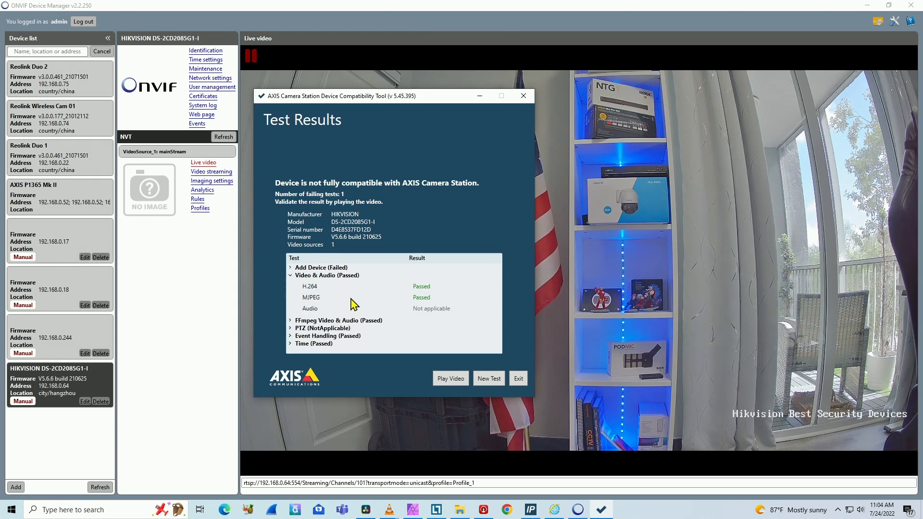
pyautogui.click(290, 276)
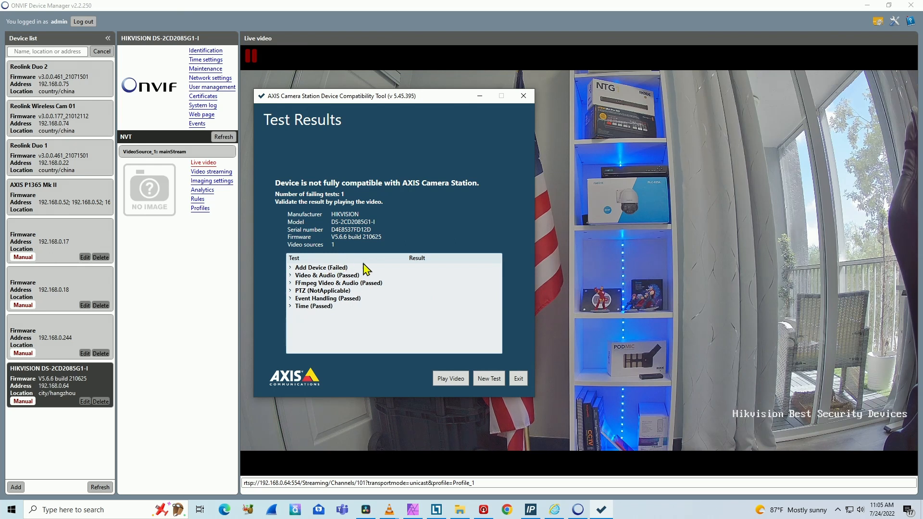
pyautogui.click(450, 381)
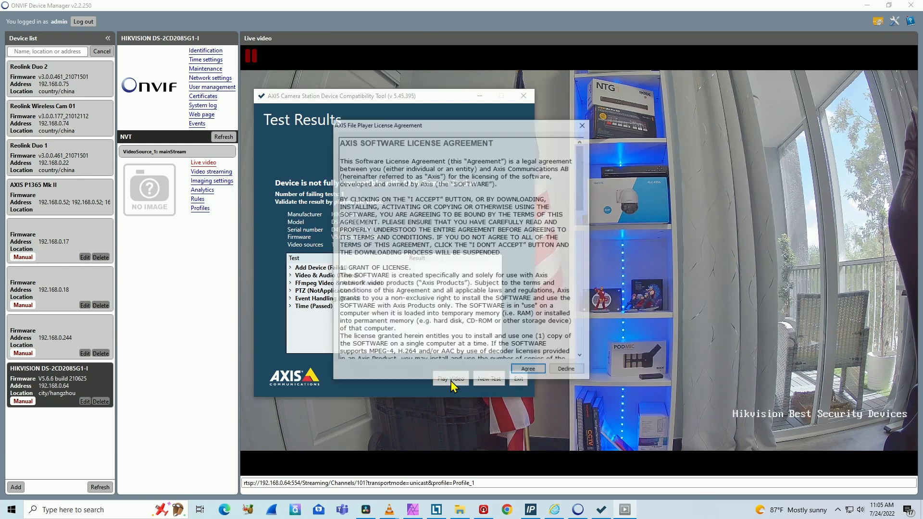
pyautogui.click(521, 371)
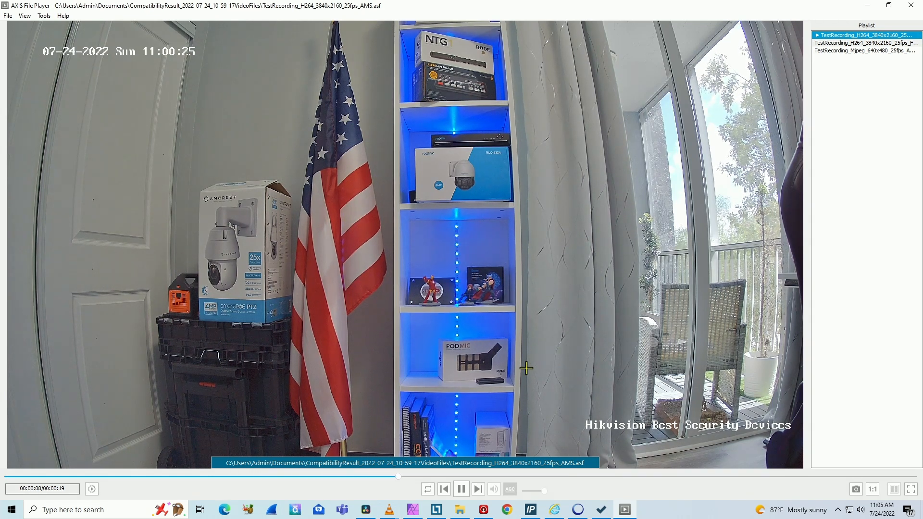
pyautogui.click(461, 490)
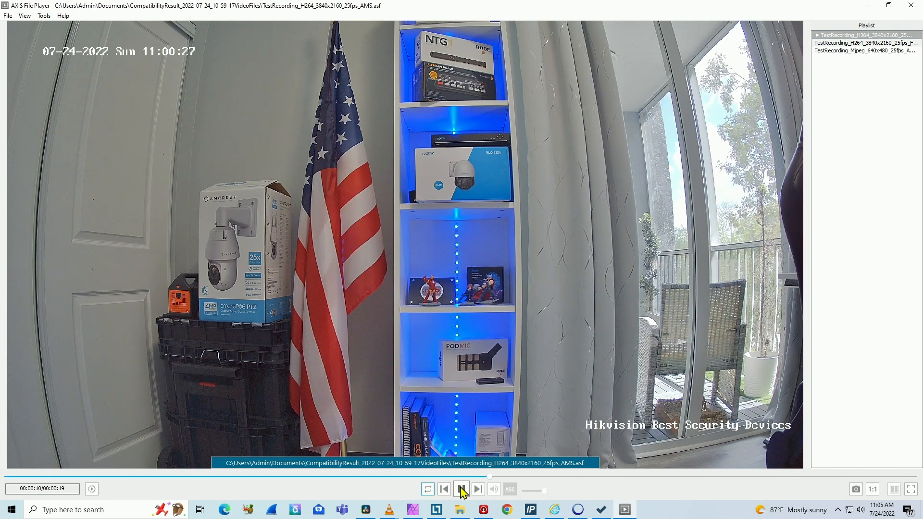
pyautogui.click(461, 490)
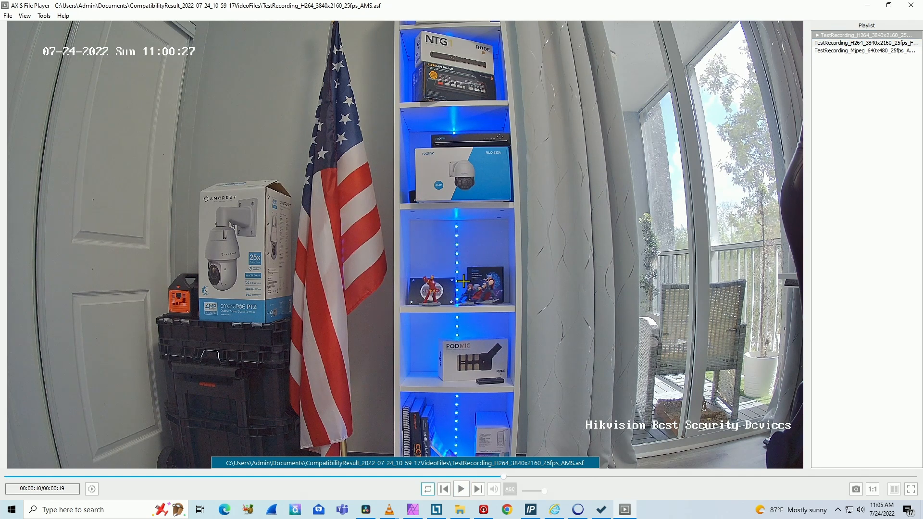